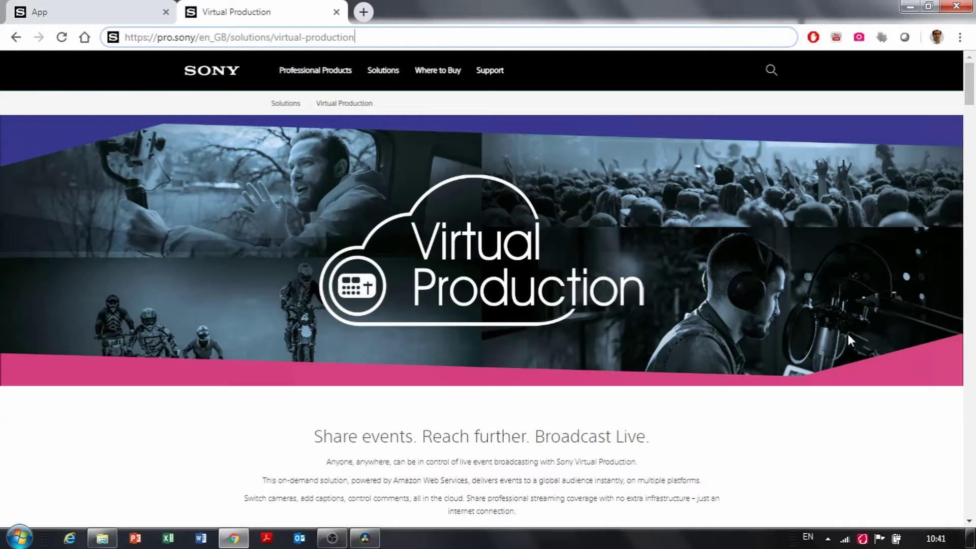
Step: Scroll the Virtual Production page past the video to the 'Start your free trial' section
scroll(307, 310, down, 7)
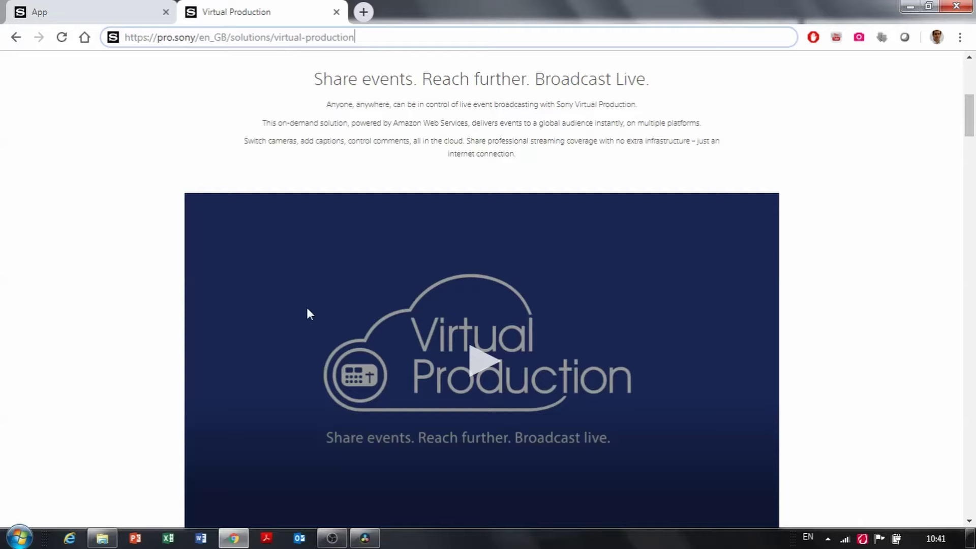
scroll(307, 310, down, 7)
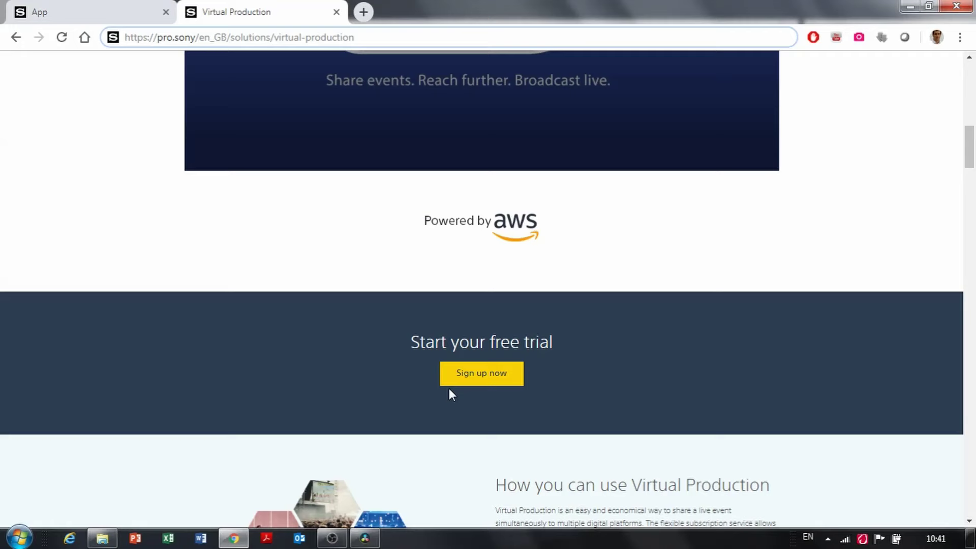
Step: Switch to the Virtual Production app tab and go to its Professional ID sign-in page
click(84, 7)
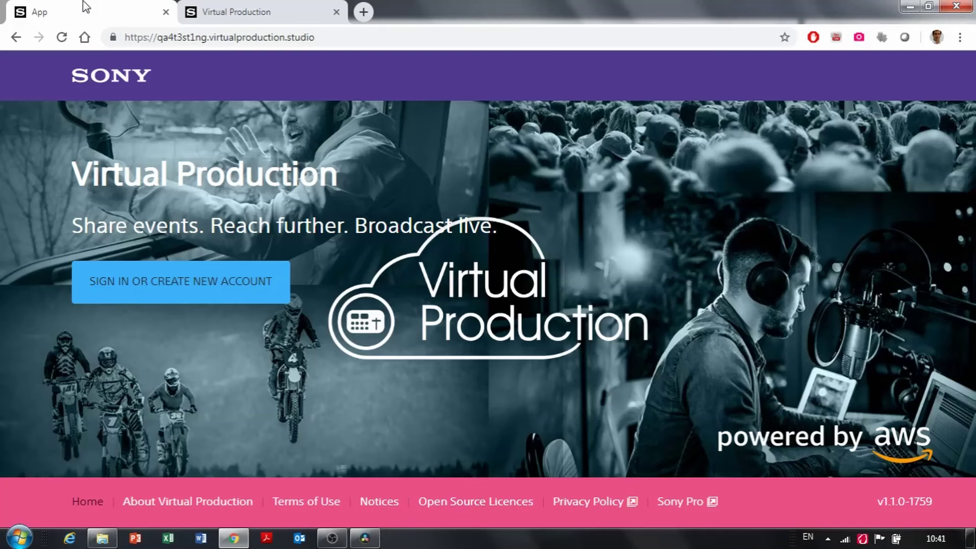
click(209, 285)
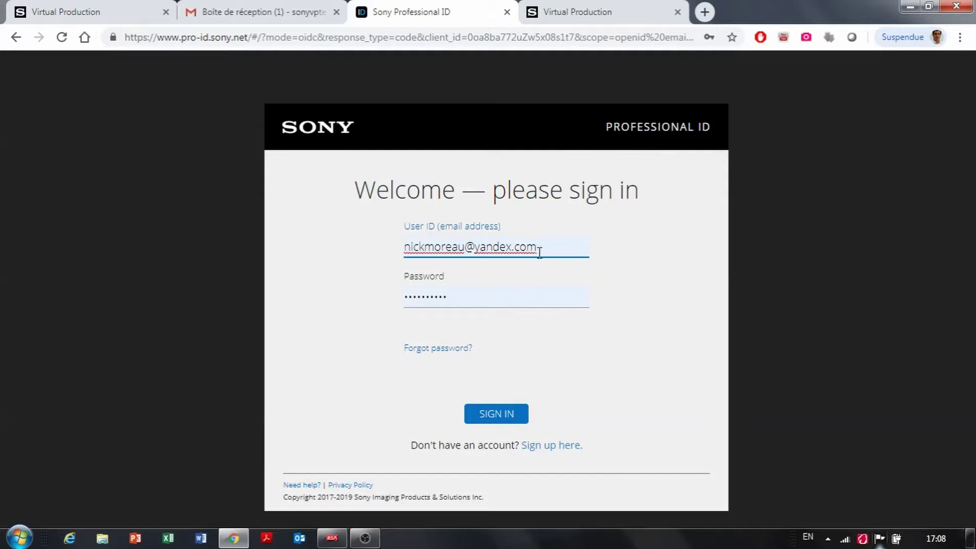
Step: Start a new Professional ID account with country United Kingdom and language English
click(549, 448)
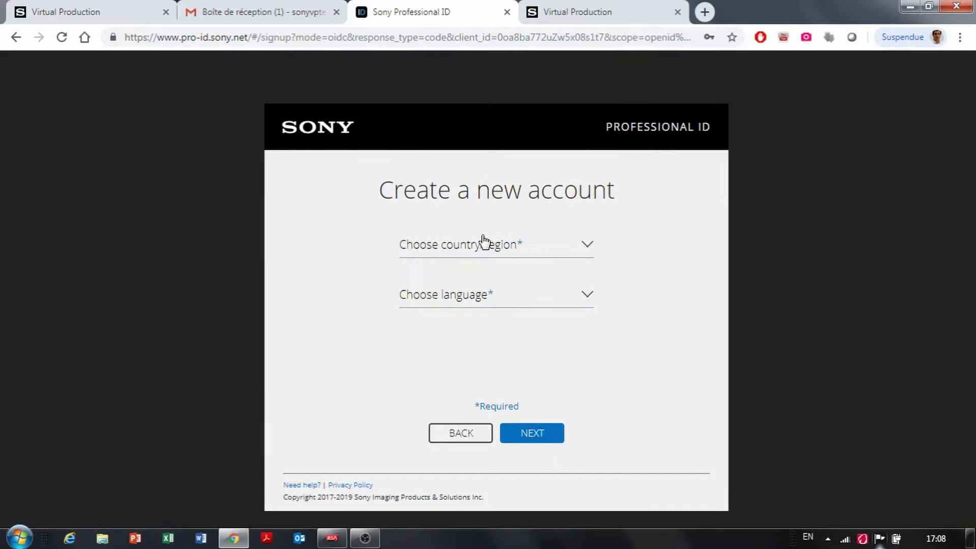
click(485, 249)
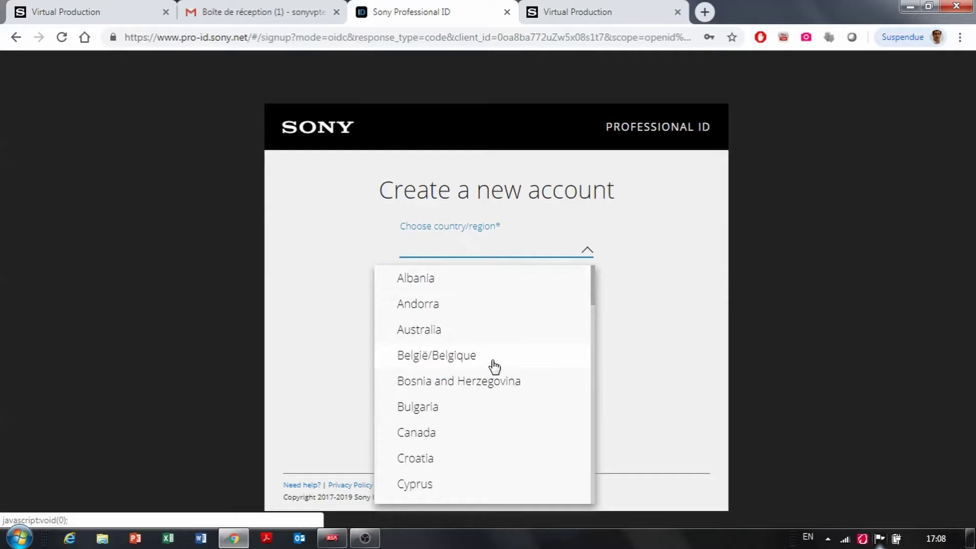
scroll(577, 321, down, 20)
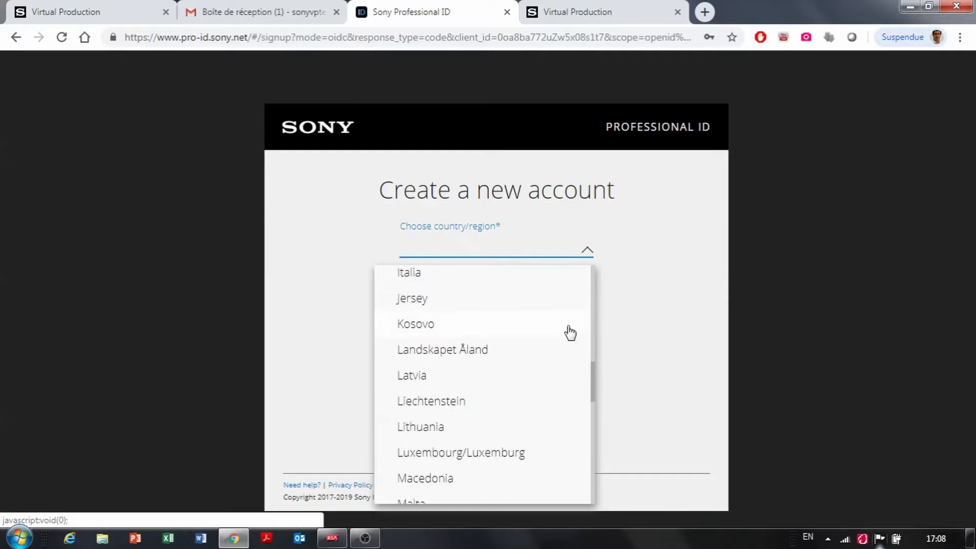
click(483, 391)
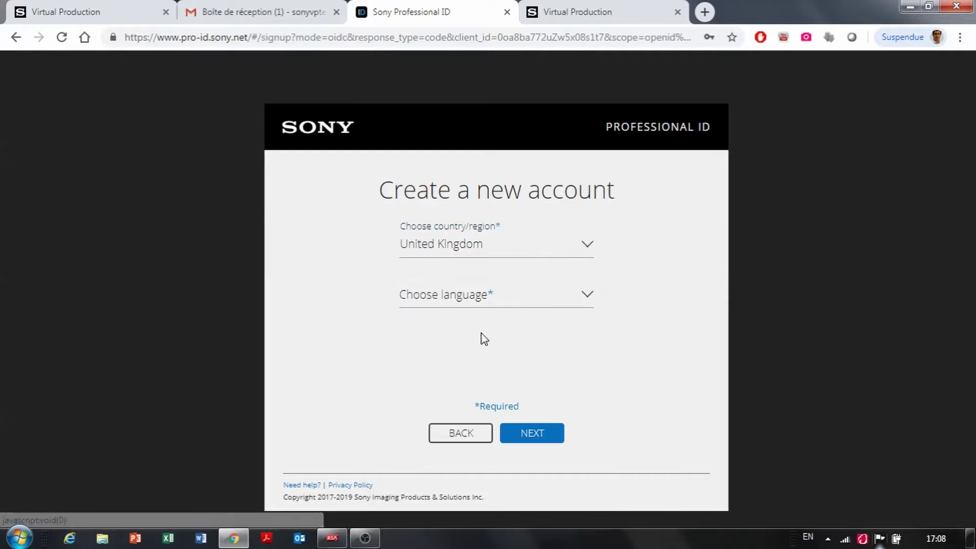
click(483, 298)
click(484, 330)
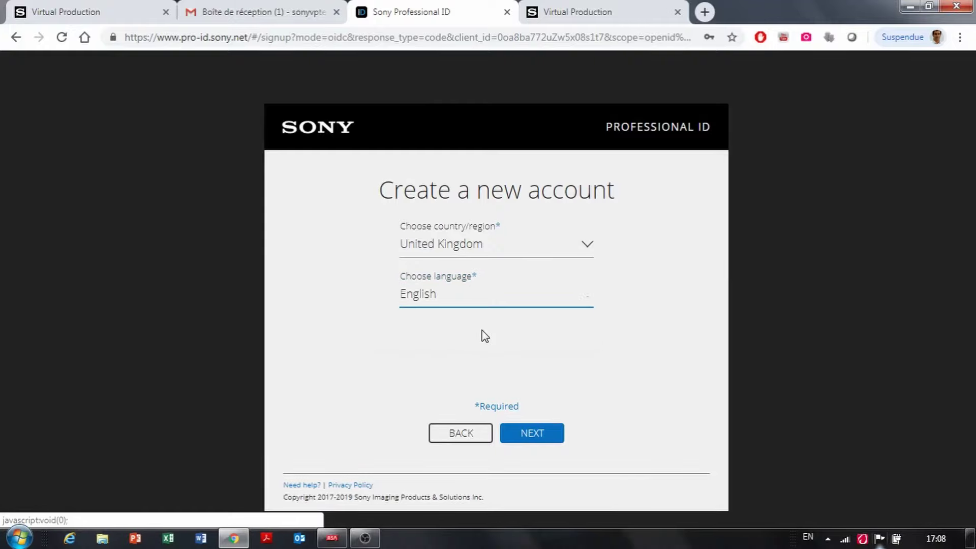
click(538, 437)
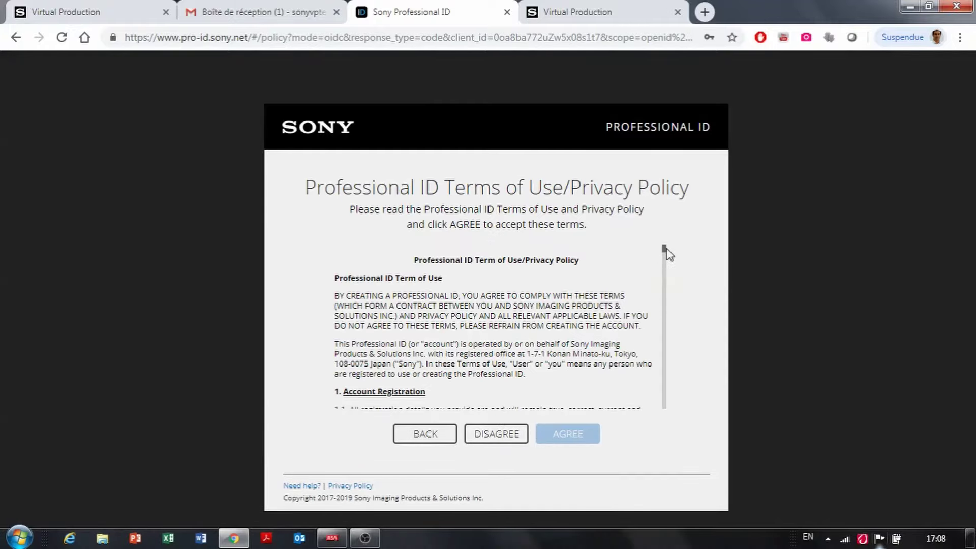
Step: Accept the terms of use and privacy policy, then choose the Personal user type
drag(665, 256, 666, 455)
click(559, 433)
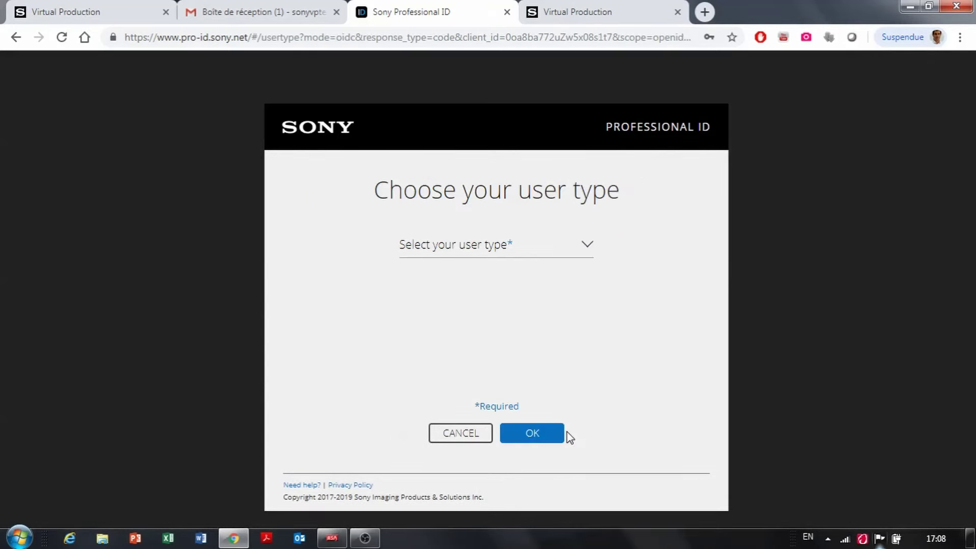
click(528, 254)
click(501, 280)
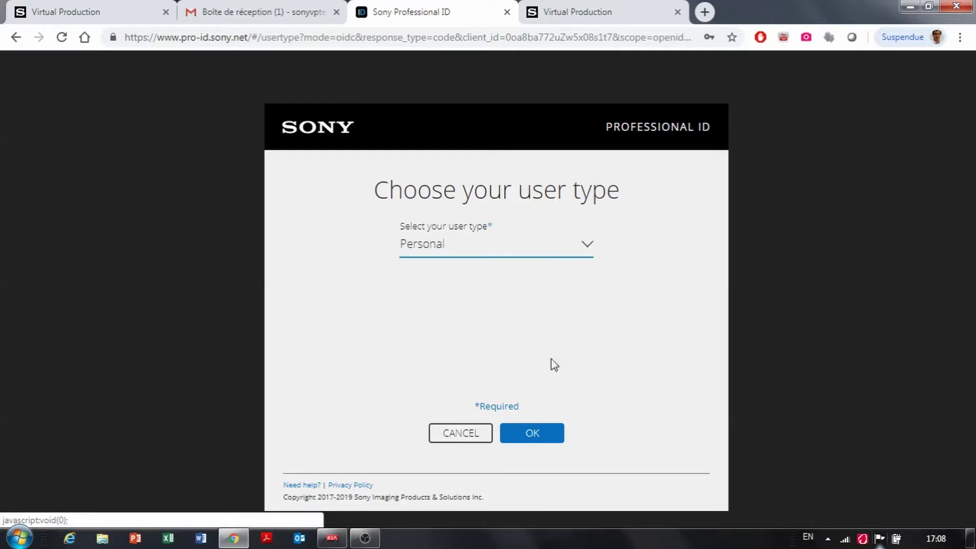
Step: Confirm the user type and enter the user's first name, last name and e-mail address
click(554, 436)
click(372, 249)
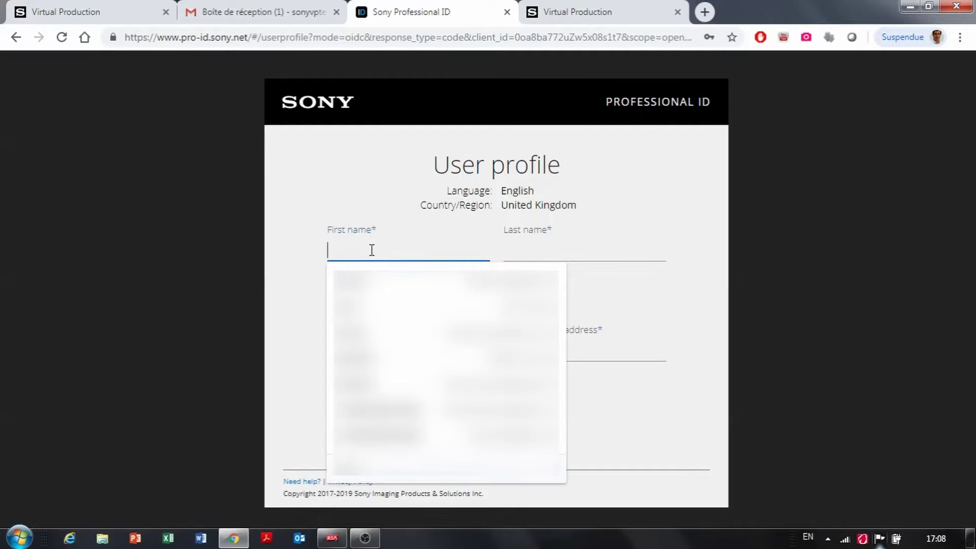
key(Tab)
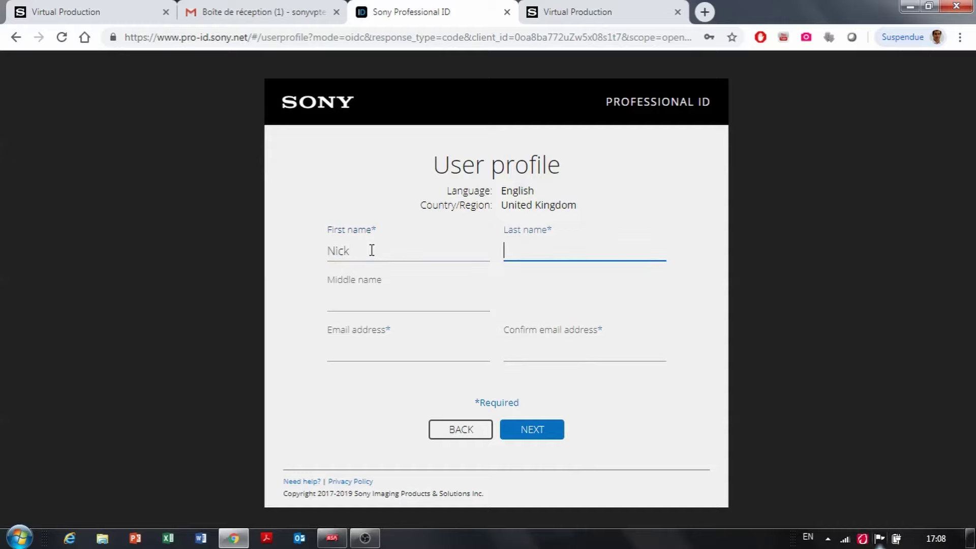
key(Tab)
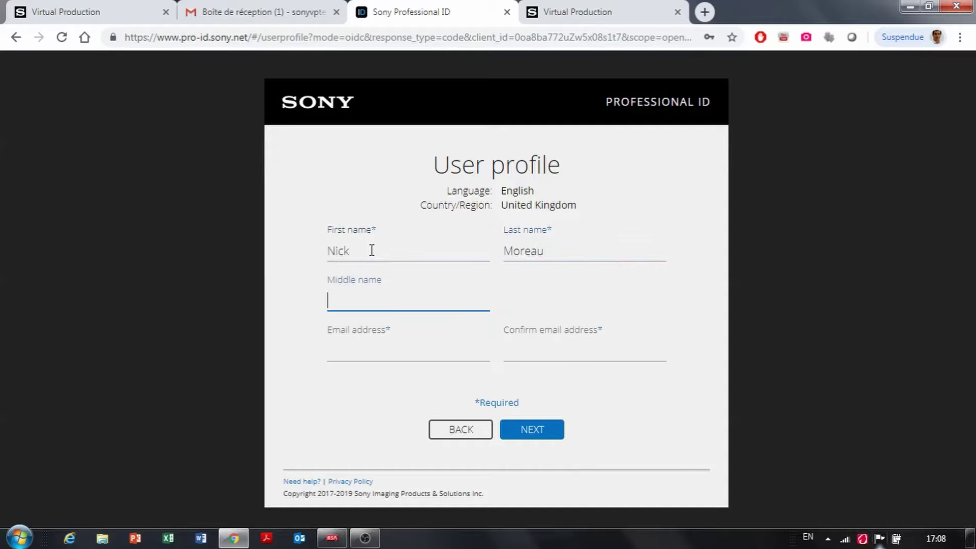
key(Tab)
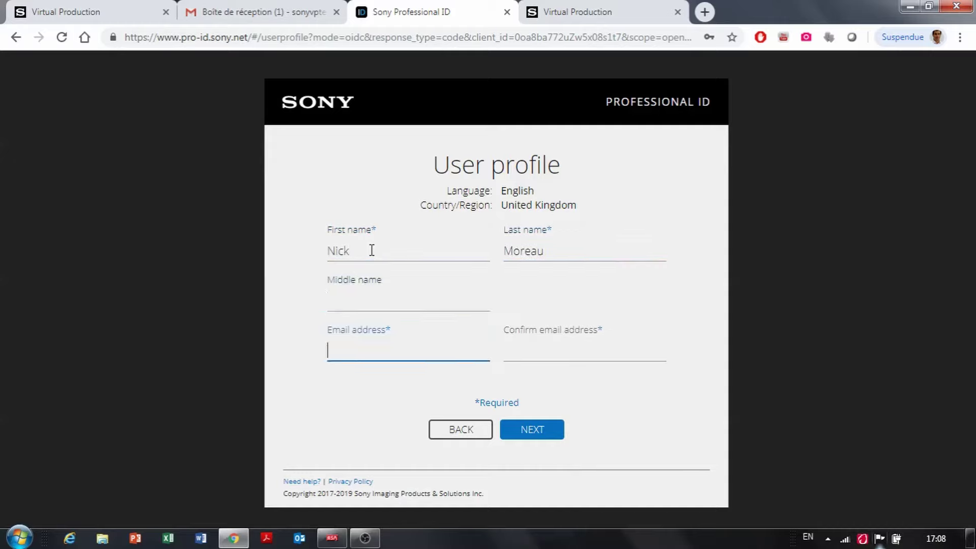
key(ctrl+v)
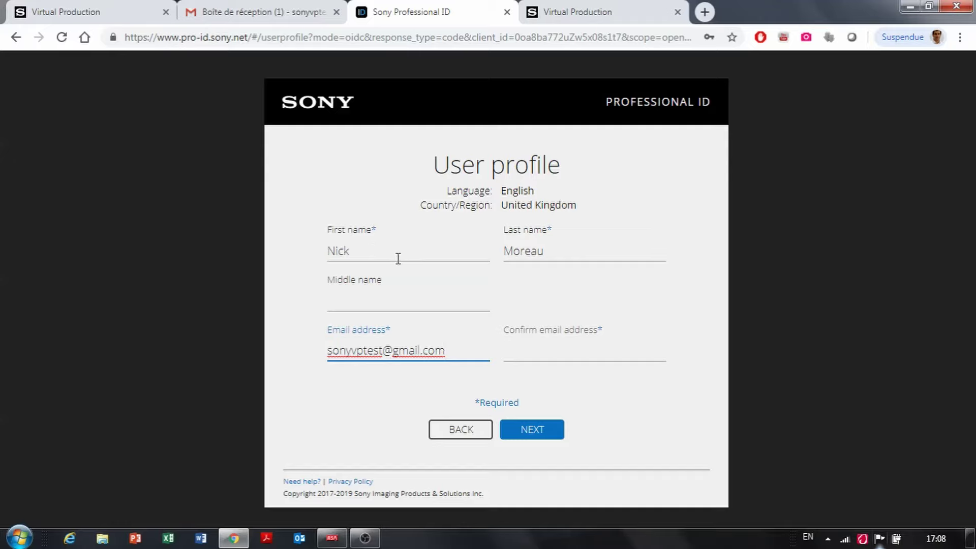
Step: Fill the e-mail confirmation from the suggestion and submit the user profile
click(547, 352)
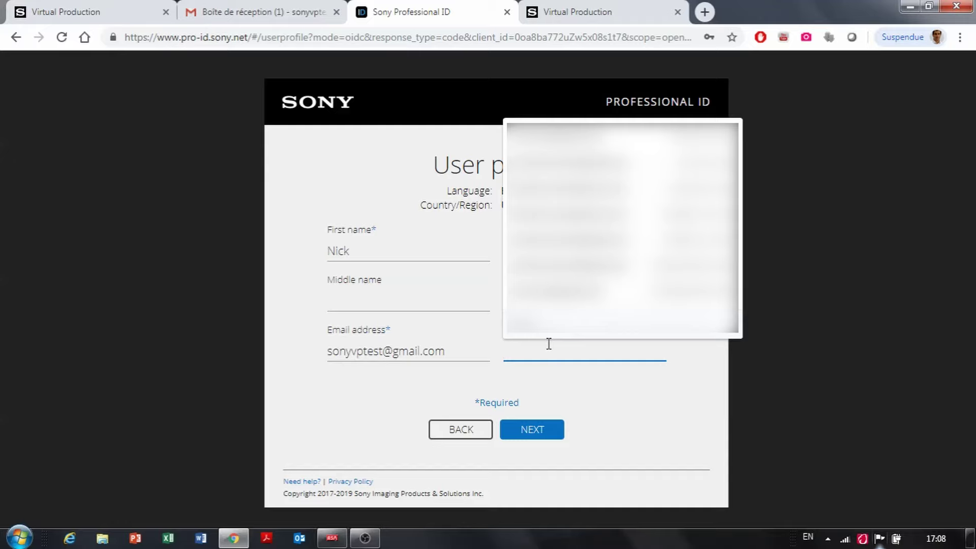
click(565, 354)
key(Down)
key(Return)
click(537, 433)
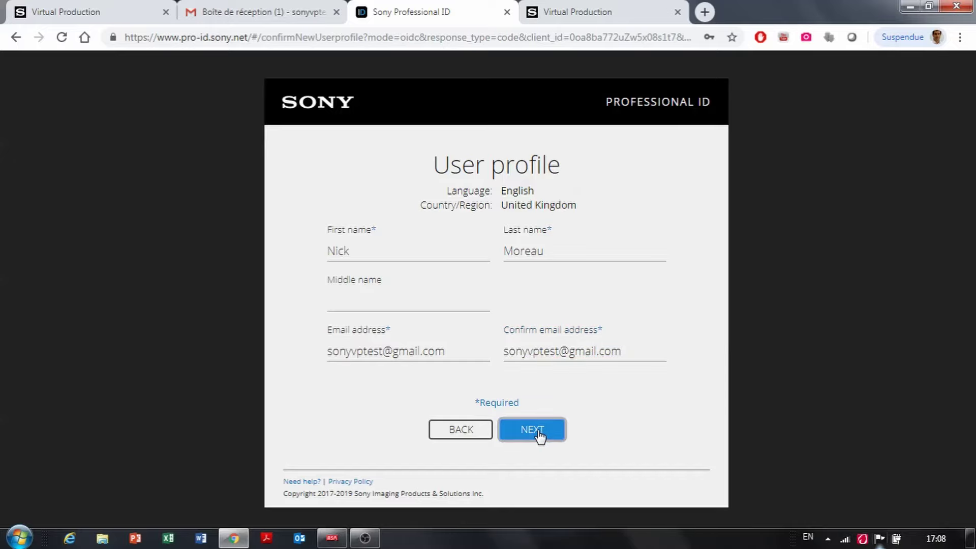
click(537, 434)
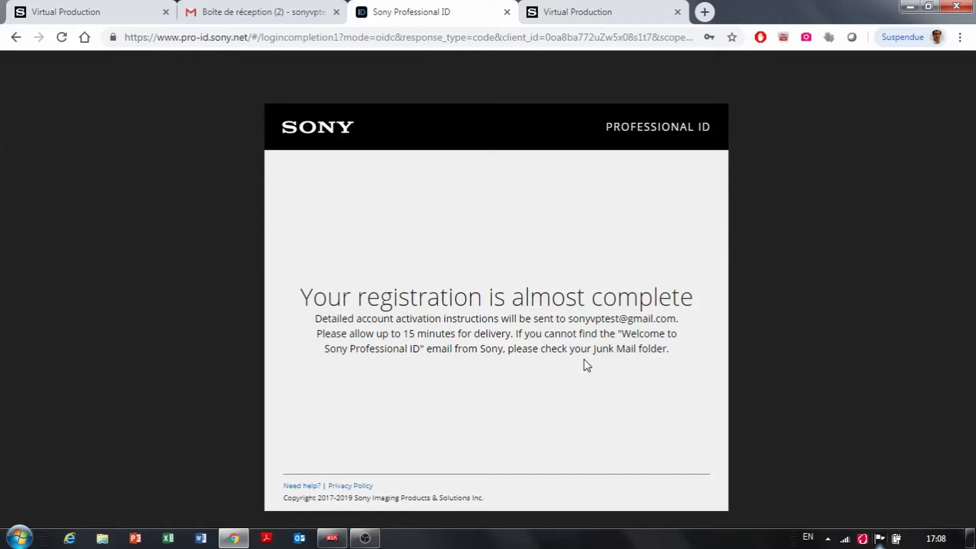
Step: In Gmail, open 'Welcome to Sony Professional ID!' and scroll to ACTIVATE MY ACCOUNT
click(269, 13)
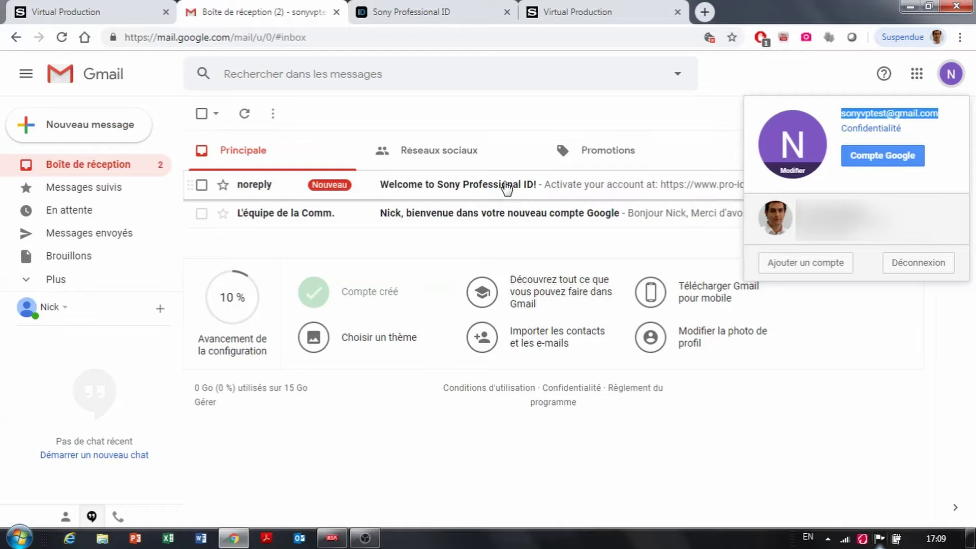
click(505, 186)
click(506, 186)
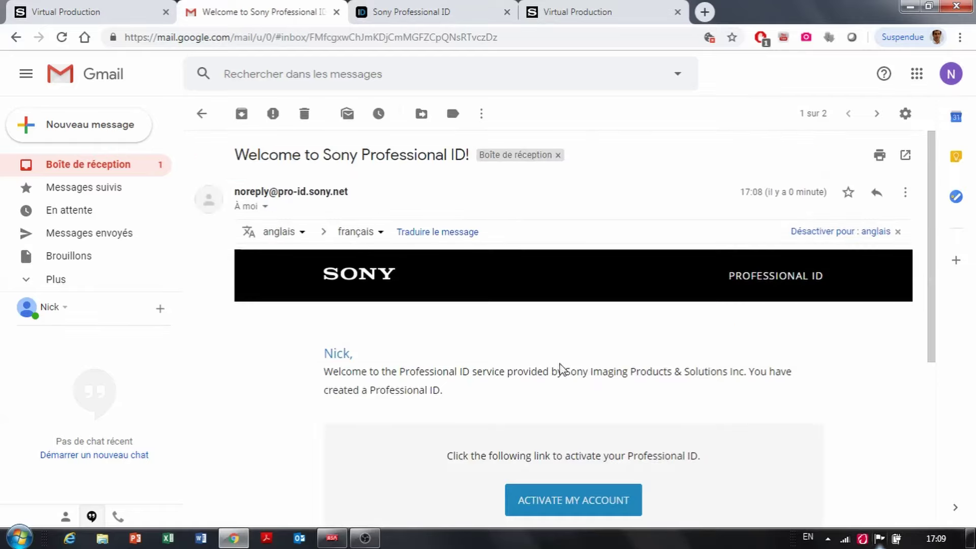
scroll(688, 395, down, 3)
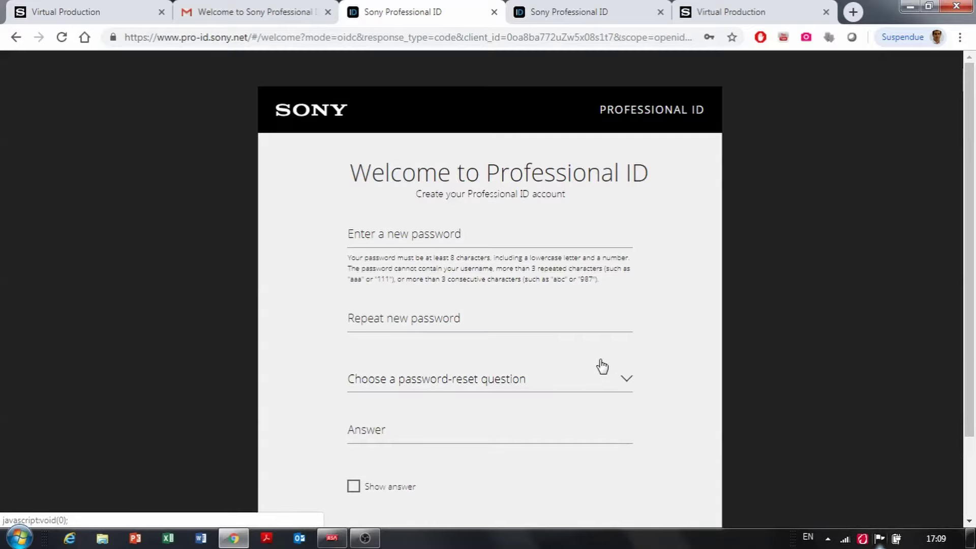
Step: Enter the new account password and move on to repeating it
click(485, 237)
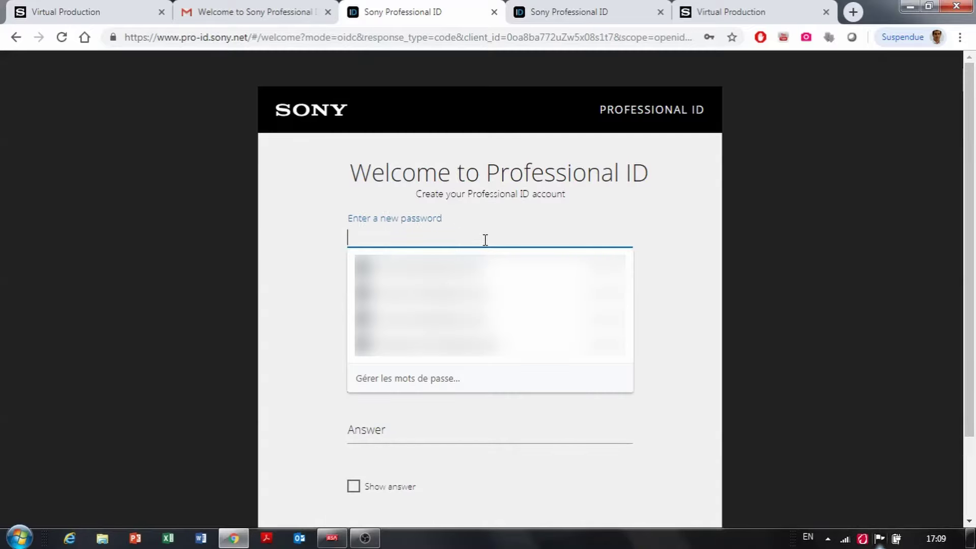
text(*********)
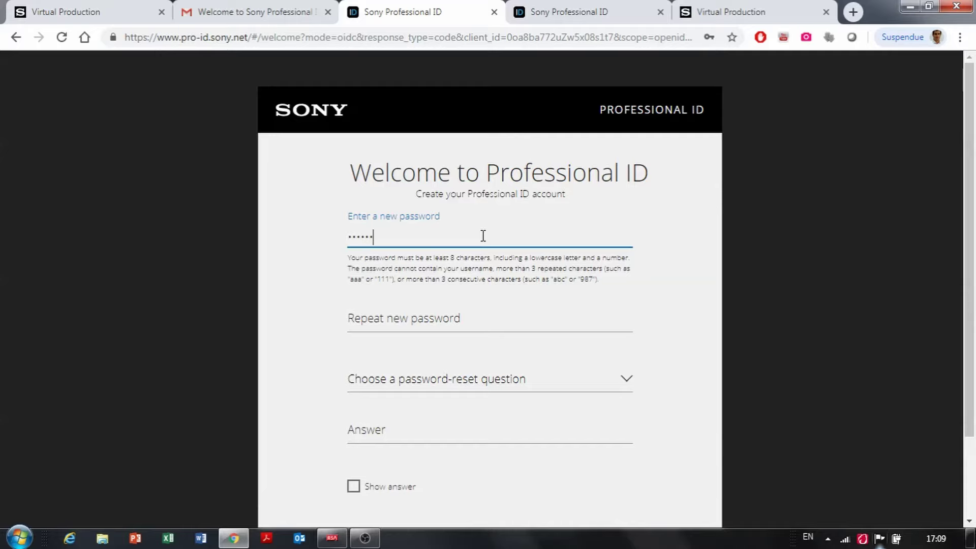
text(*)
key(Tab)
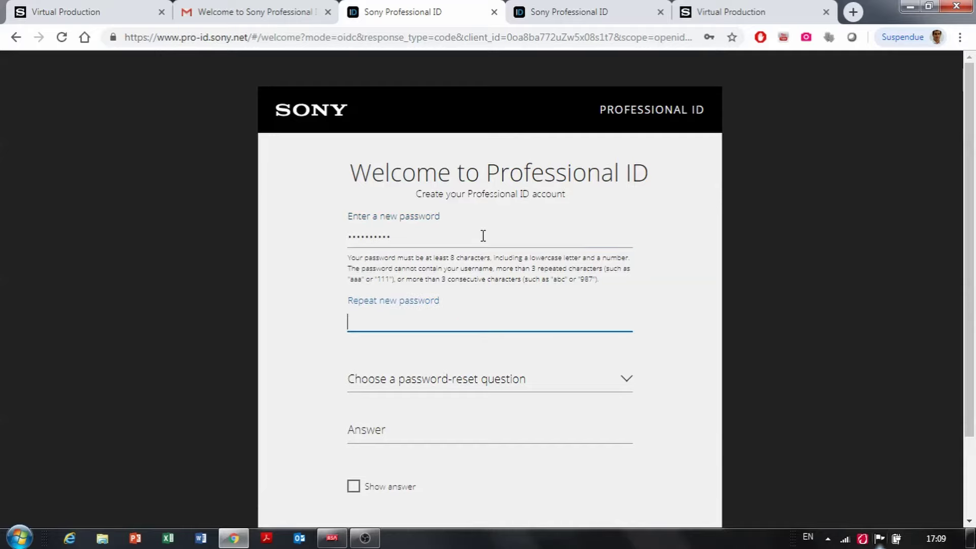
text(**********)
Step: Choose the least-liked childhood food reset question, enter the answer, and submit
click(557, 388)
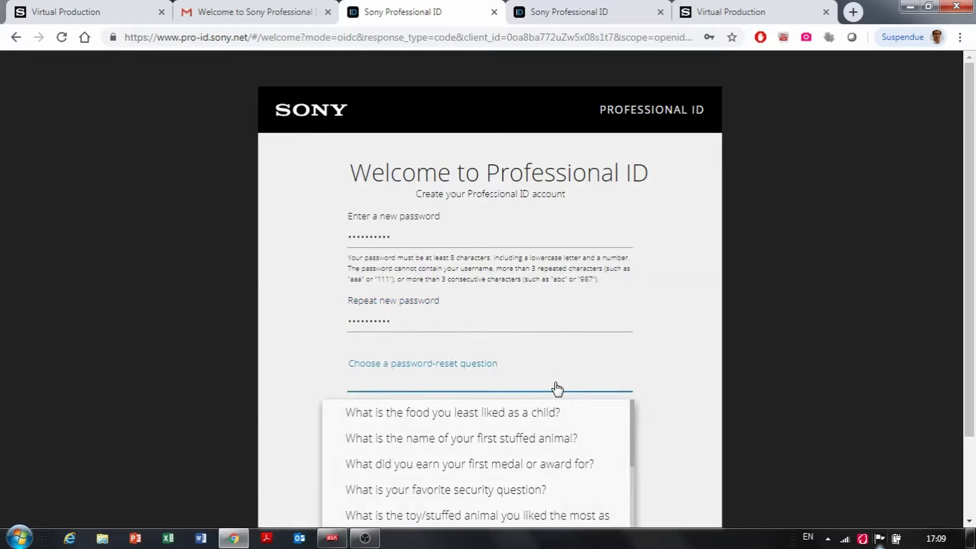
click(557, 413)
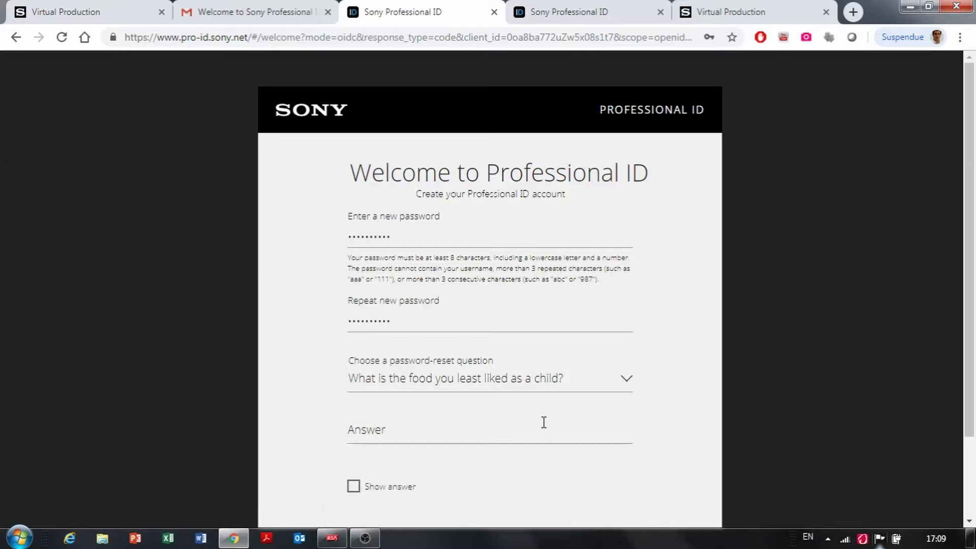
click(542, 426)
text(•••••)
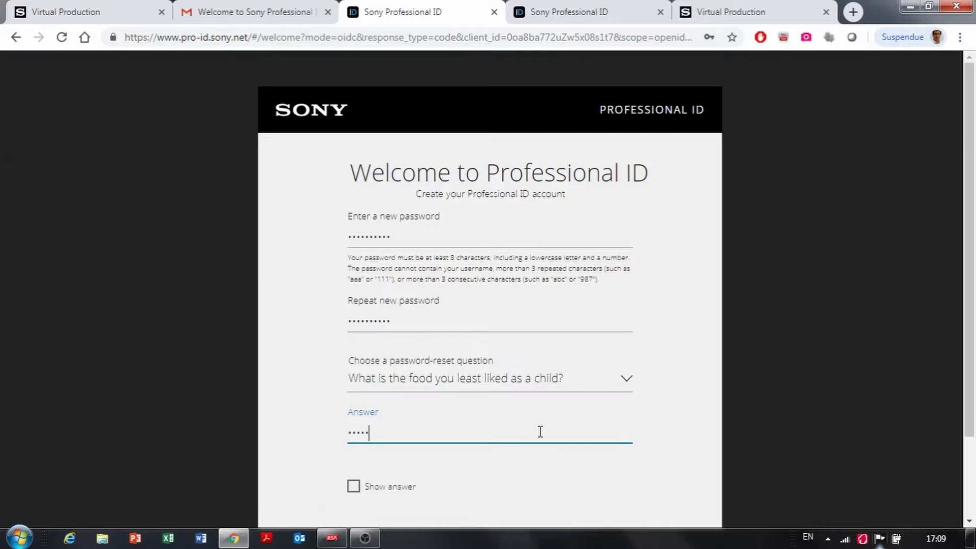
text(••)
scroll(692, 403, down, 2)
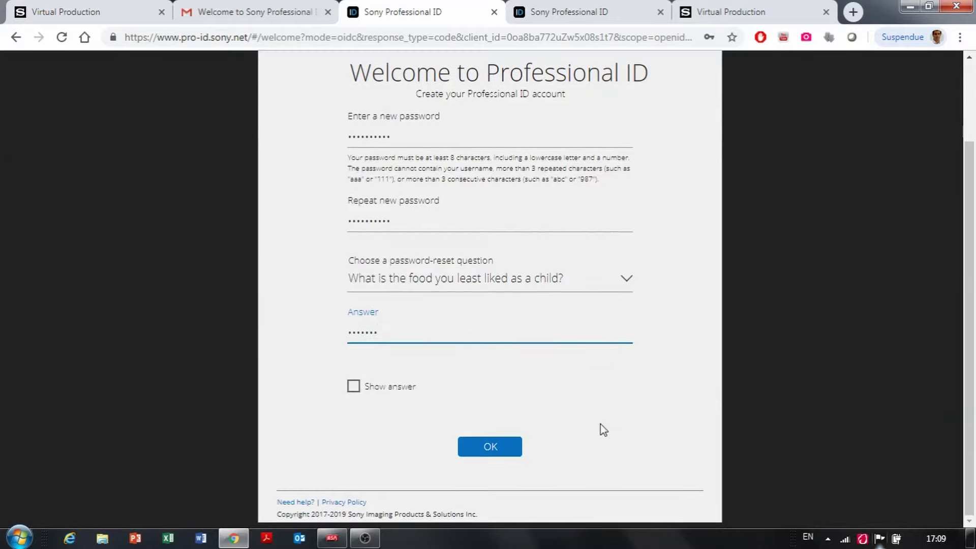
click(489, 447)
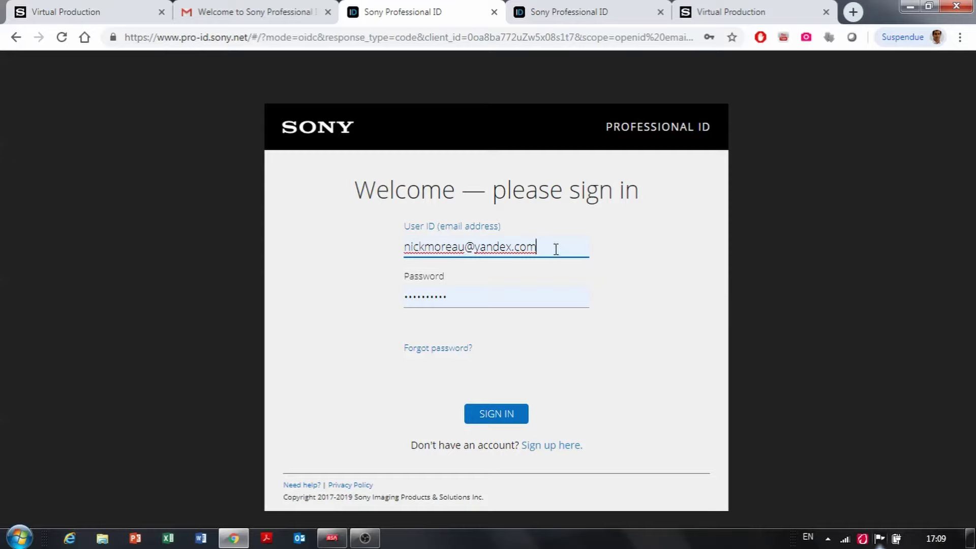
Step: Replace the User ID with the new account's e-mail and sign in
drag(555, 248, 355, 254)
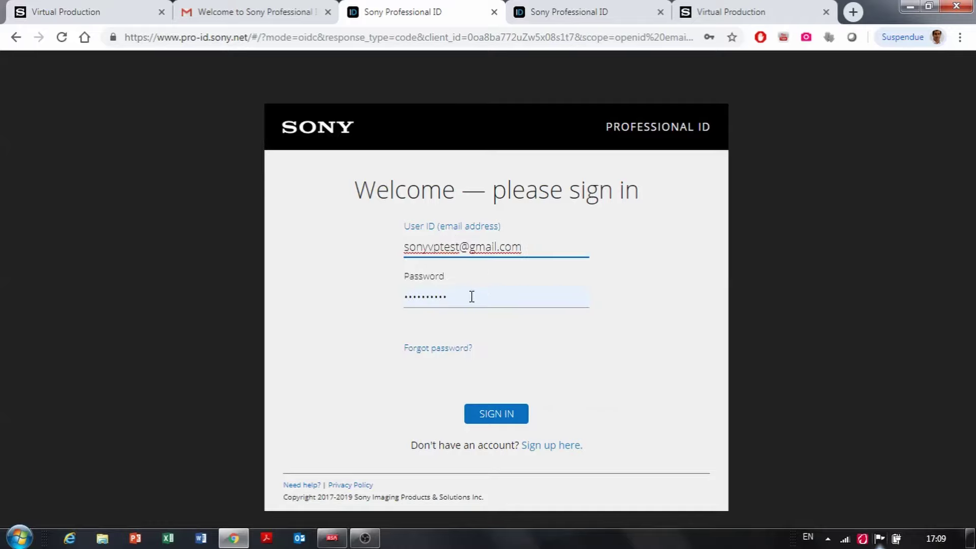
click(495, 414)
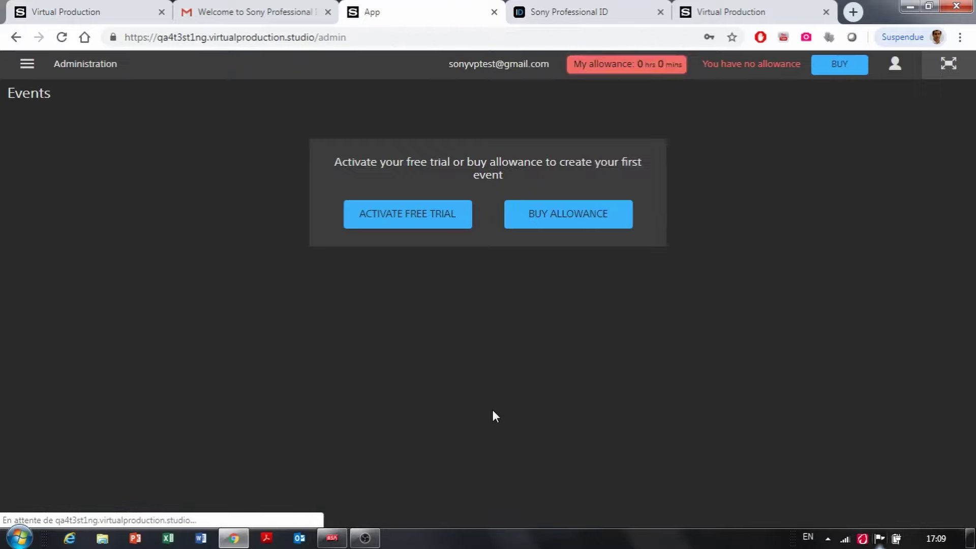
Step: Dismiss Chrome's save-password prompt and choose ACTIVATE FREE TRIAL on the Events page
click(620, 172)
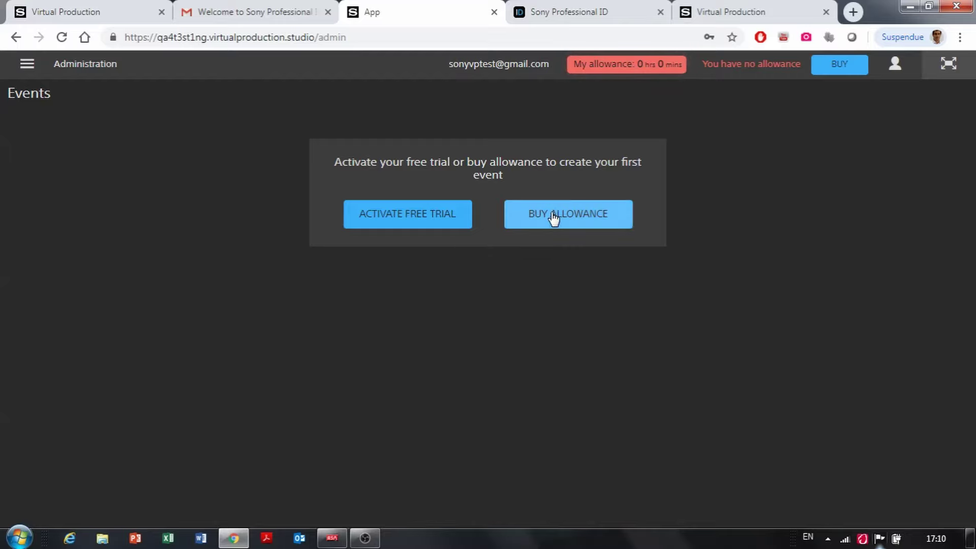
click(431, 220)
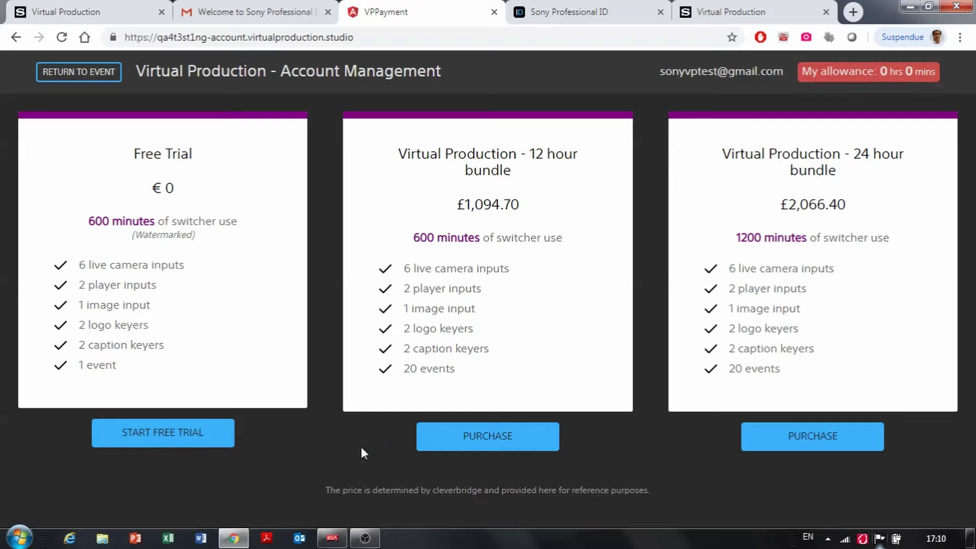
Step: Start the free trial and accept its terms and conditions for a 10-hour allowance
click(209, 445)
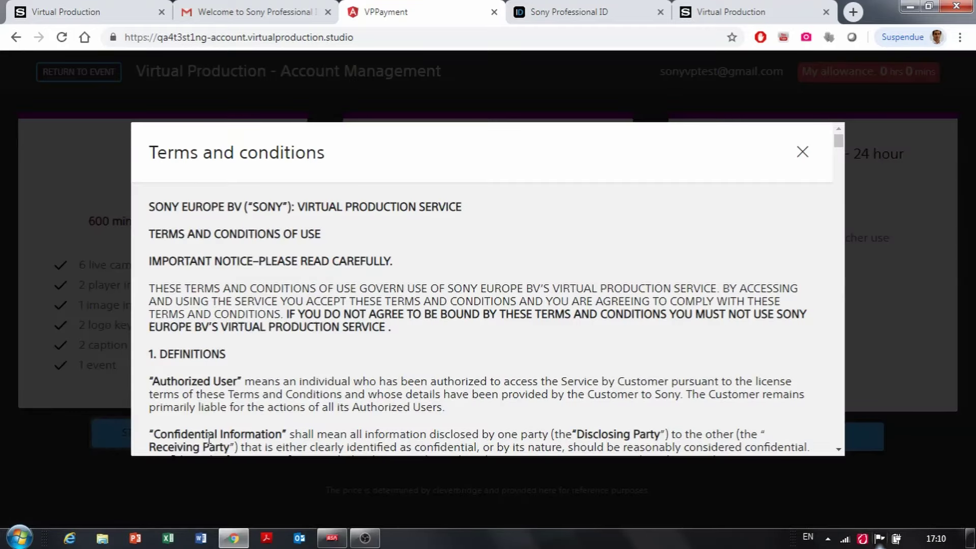
drag(842, 146, 854, 462)
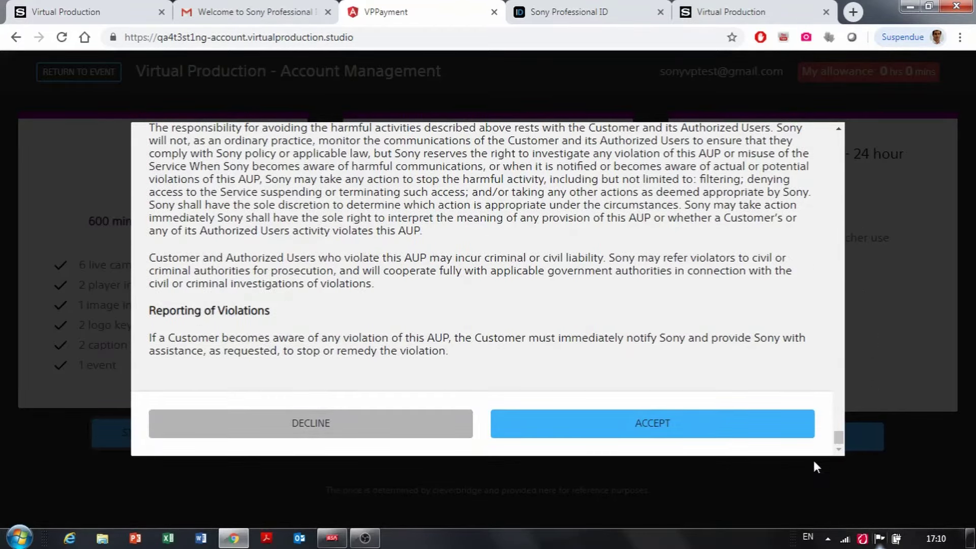
click(744, 424)
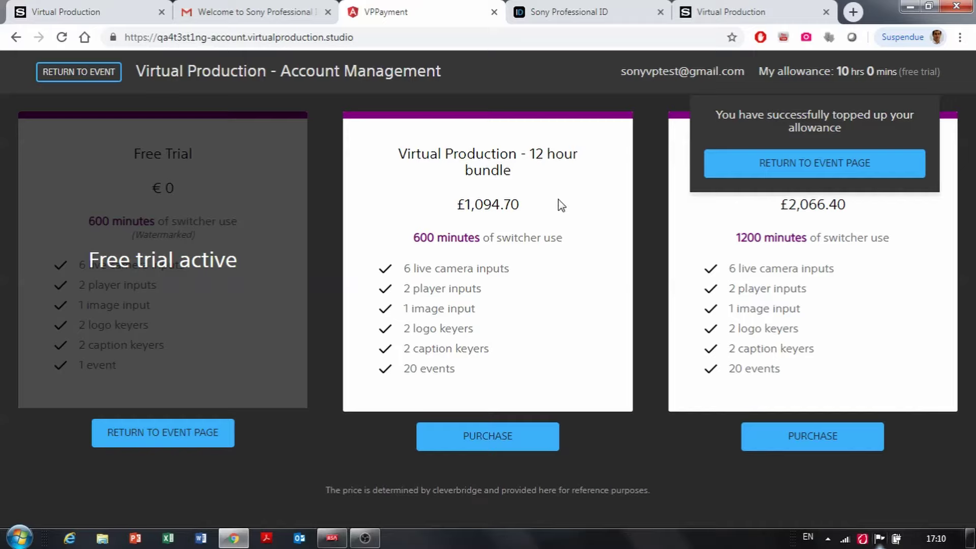
Step: Back on the events page, create event 'Myliveevent' with timezone (UTC) Monrovia, Reykjavik
click(810, 165)
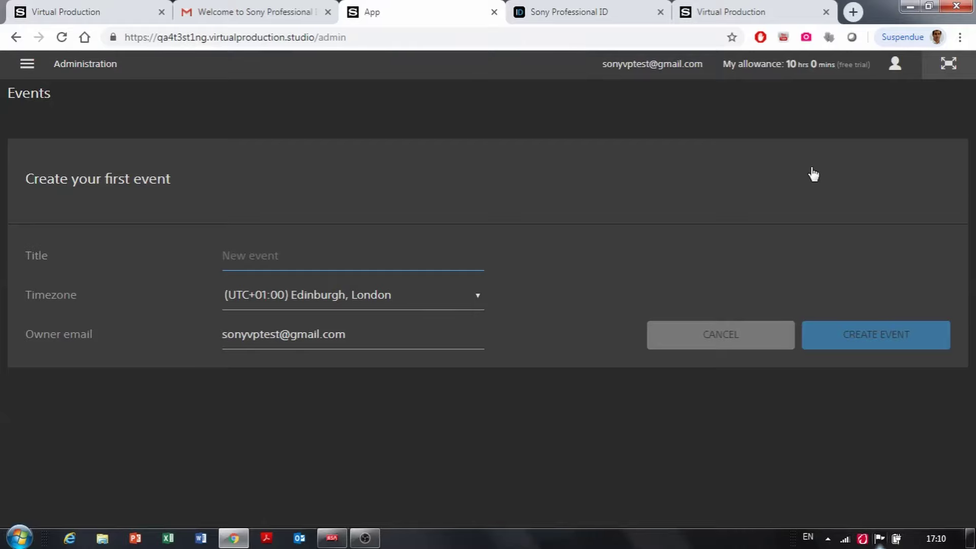
text(M)
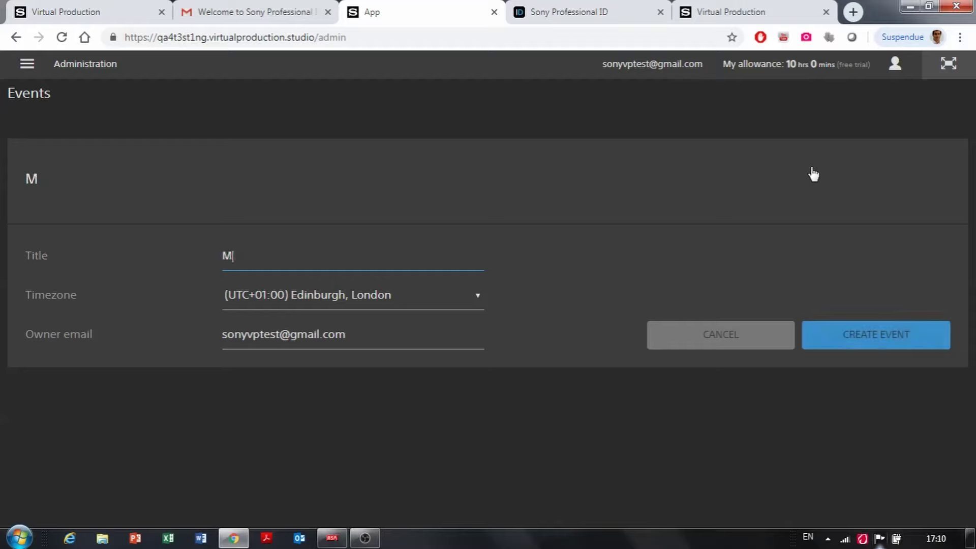
text(ylive)
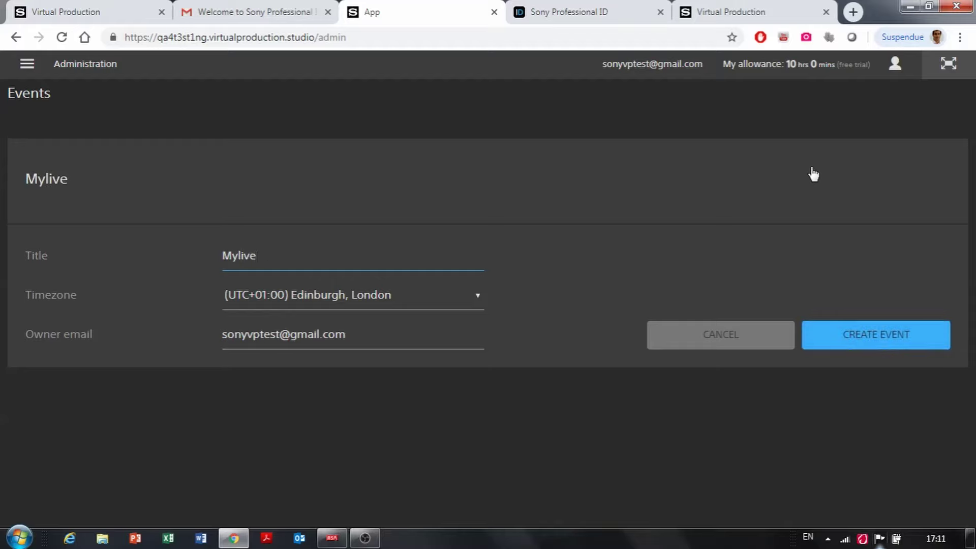
text(event)
click(469, 296)
scroll(470, 277, down, 1)
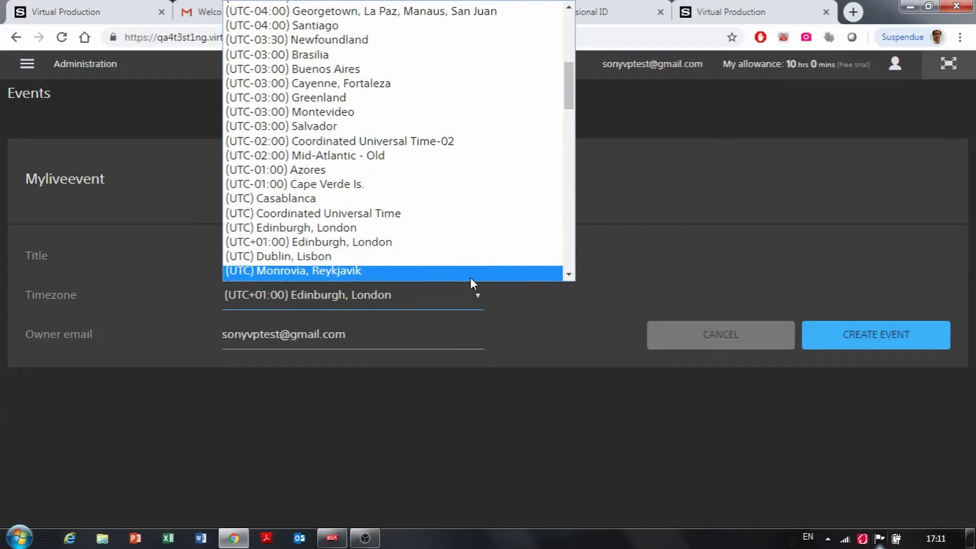
click(471, 276)
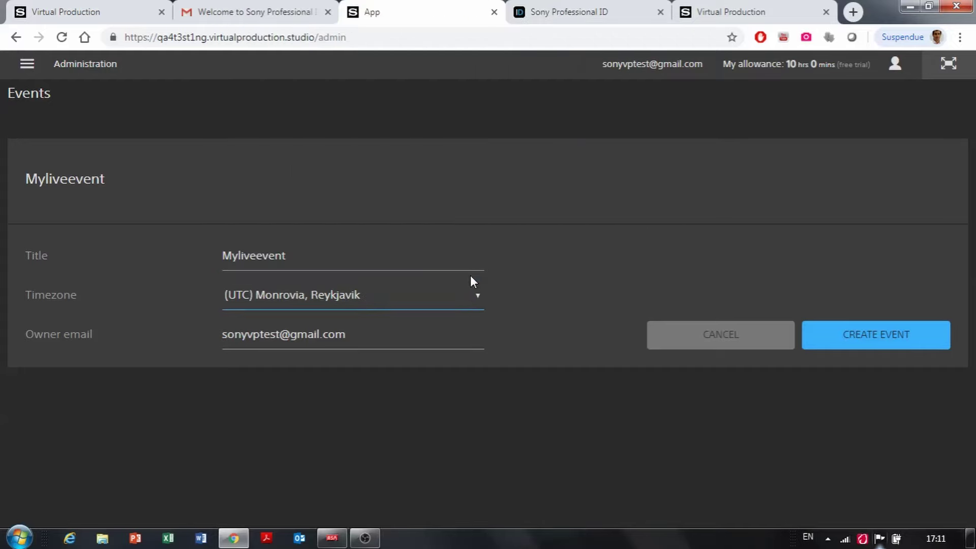
click(882, 338)
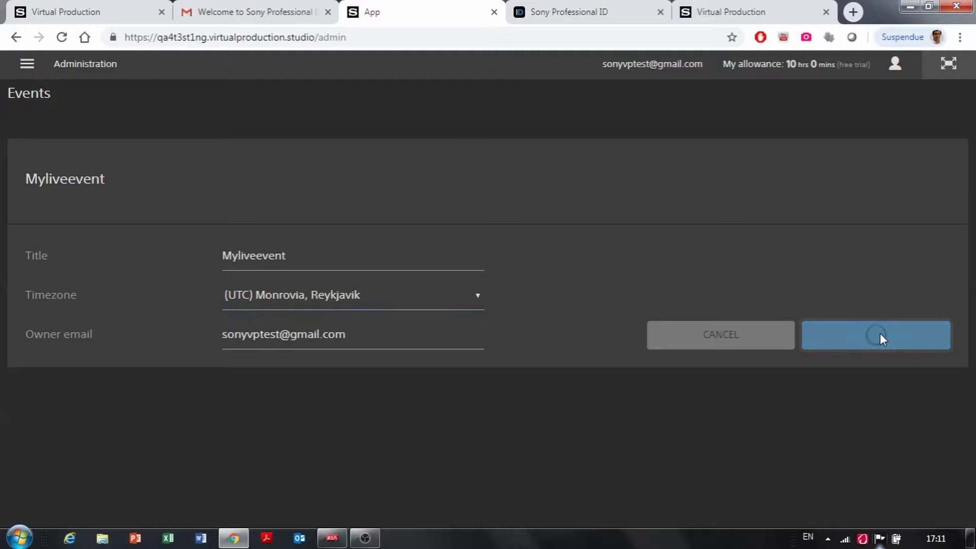